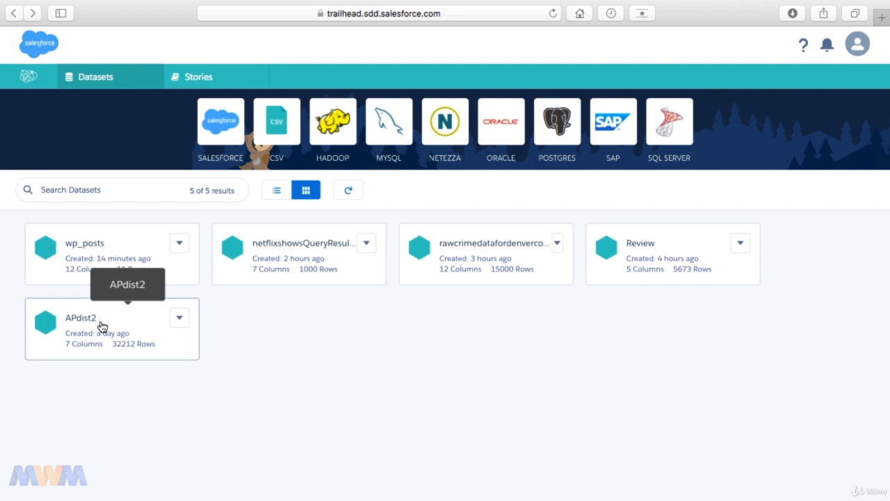
Step: Rename the APdist2 dataset as APdist and return to the dataset list
left_click(179, 321)
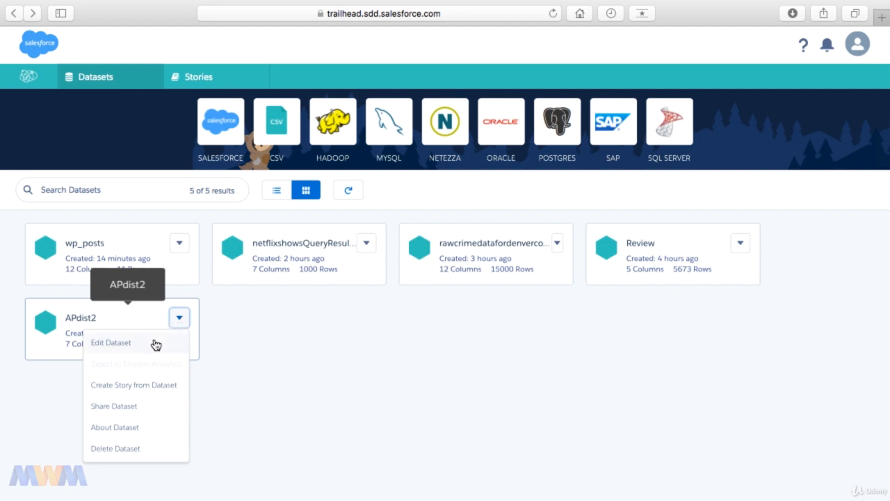
left_click(155, 343)
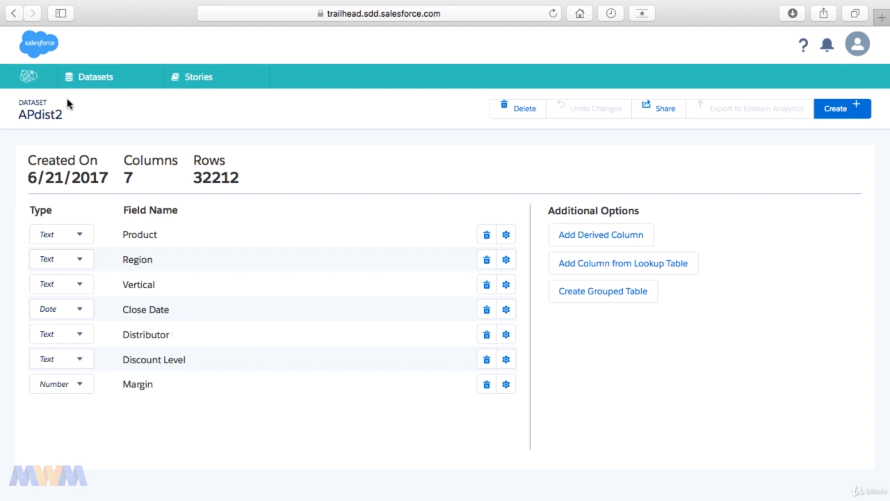
mouse_move(72, 117)
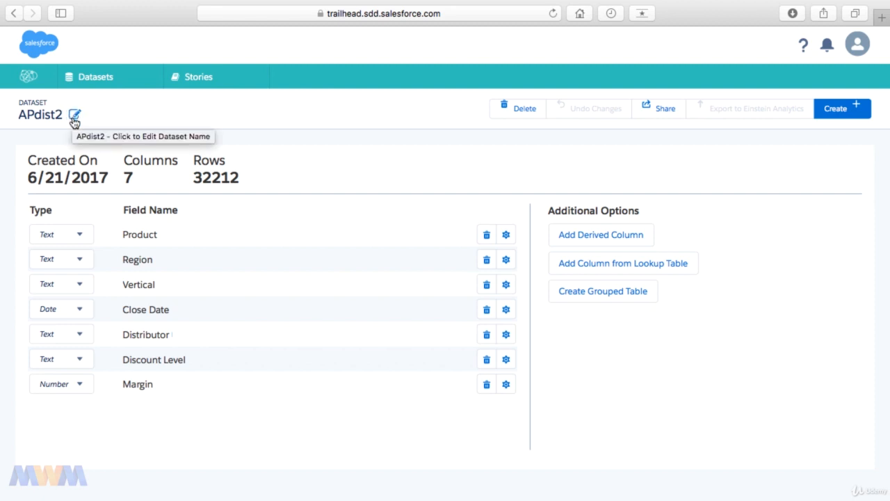
left_click(74, 116)
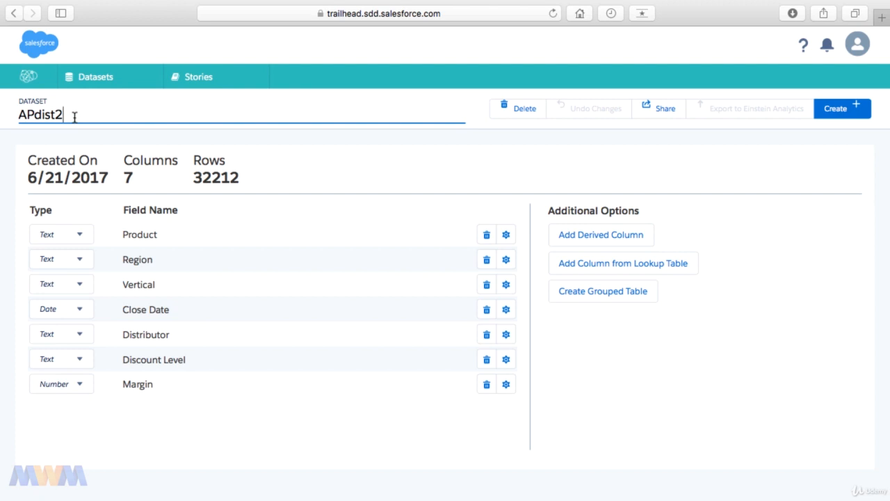
key("BackSpace")
key("Return")
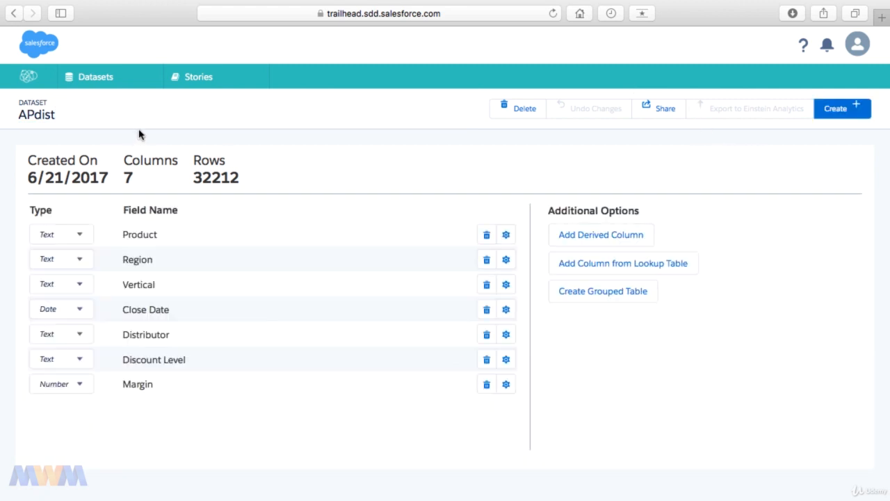
left_click(103, 83)
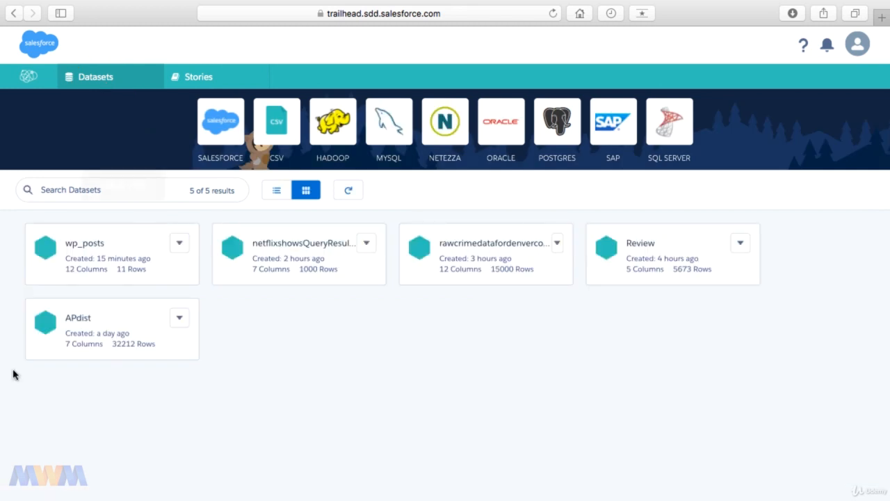
Step: View the general information about the APdist dataset and close it
left_click(180, 319)
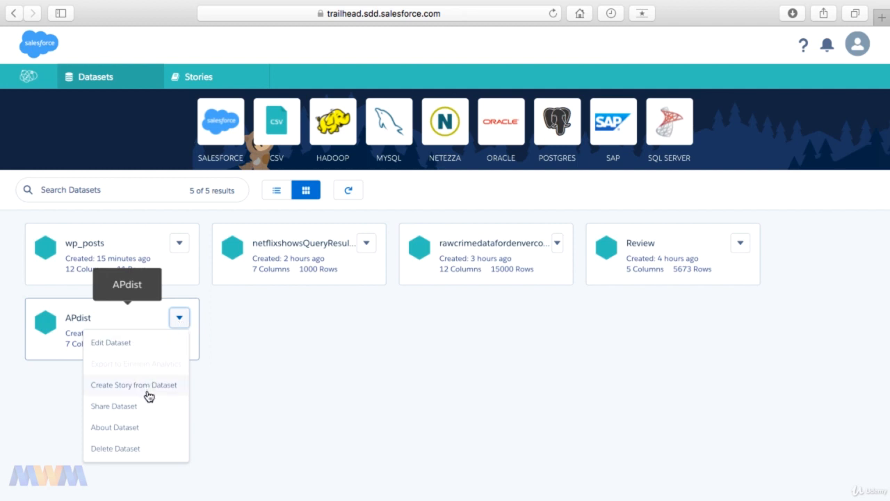
left_click(144, 430)
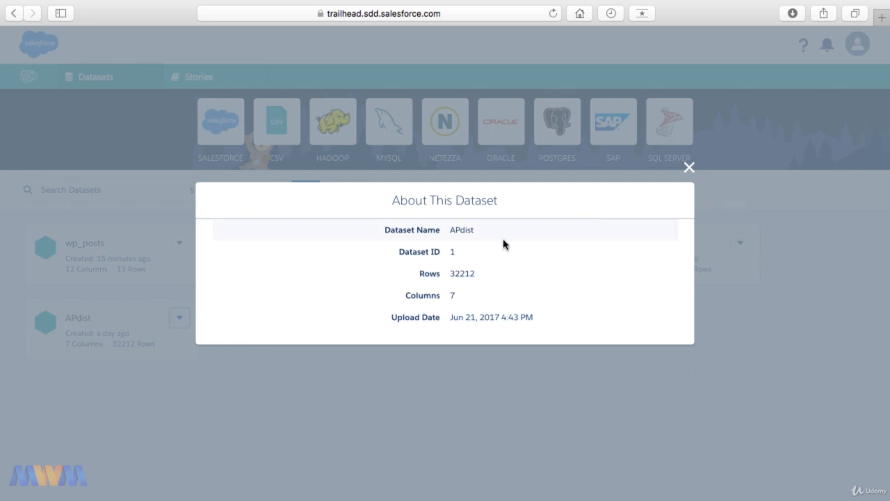
left_click(688, 166)
Step: Open the APdist dataset for editing and check its row count and the type options for the Margin field
left_click(182, 322)
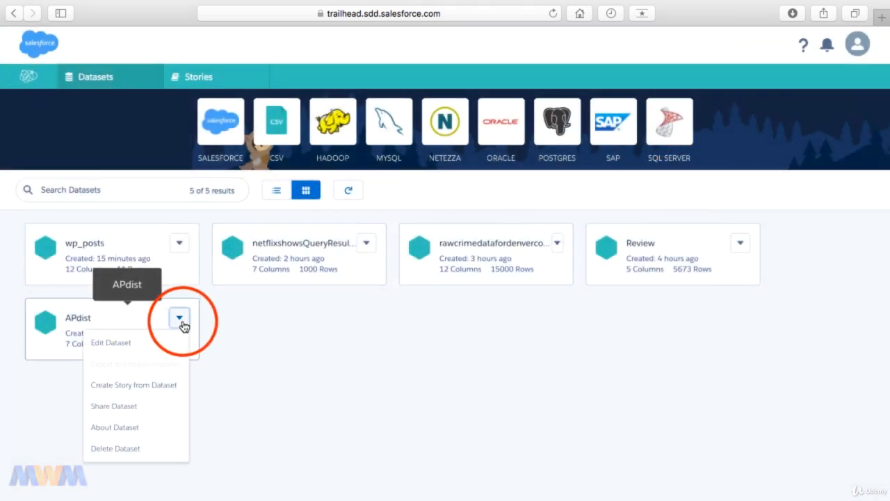
left_click(130, 344)
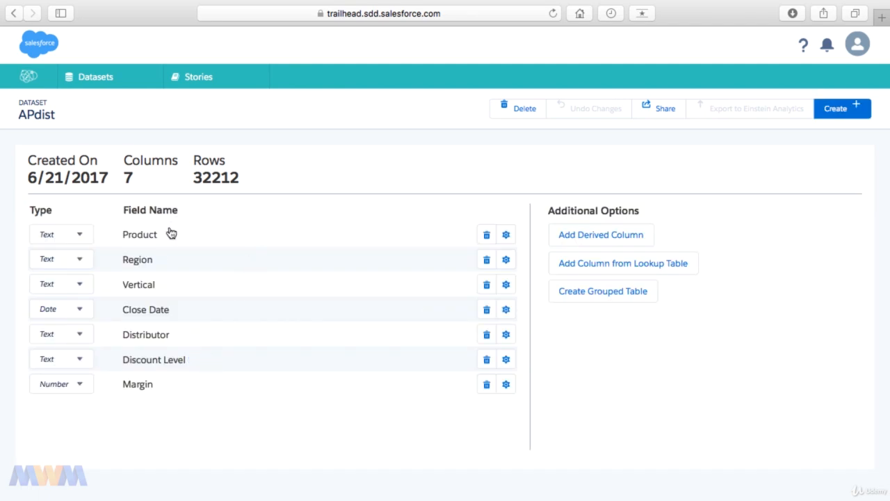
double_click(215, 179)
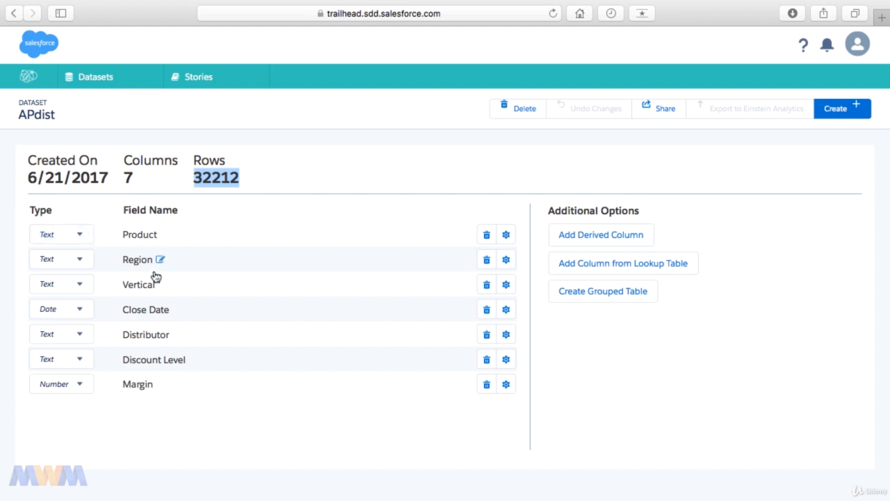
left_click(81, 387)
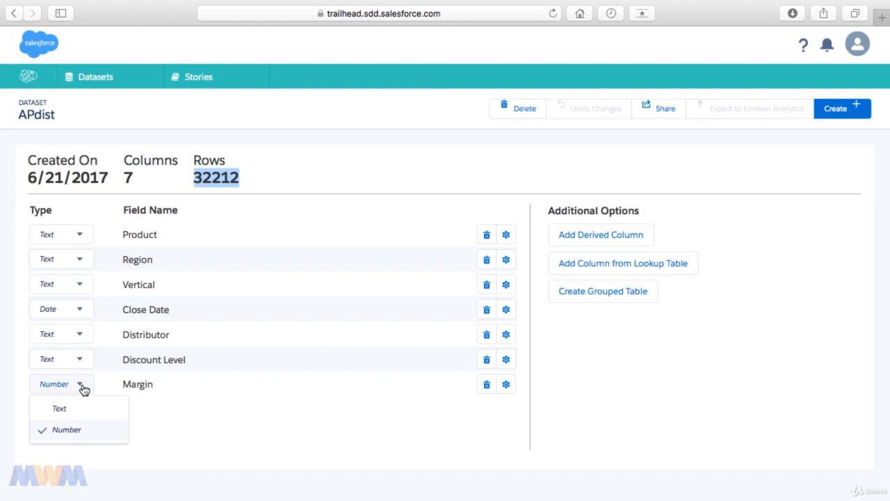
left_click(266, 426)
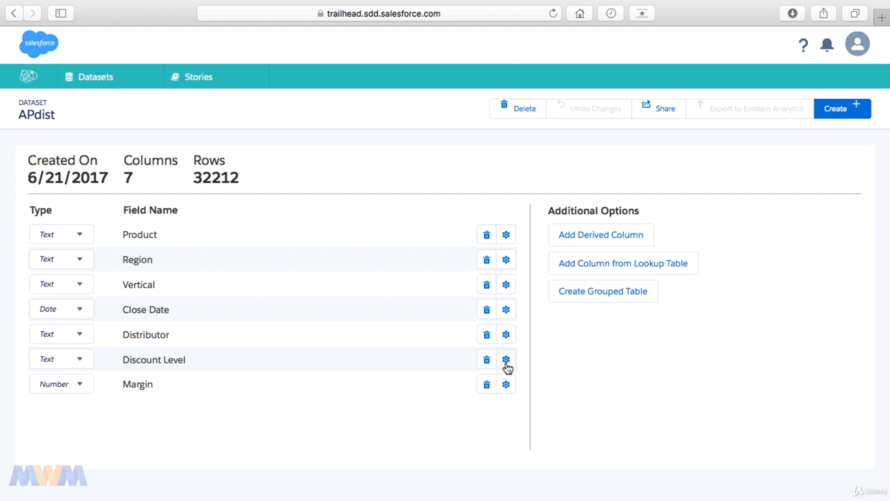
Step: Open the Discount Level field's settings and rename its Silver value as Silvers
left_click(506, 362)
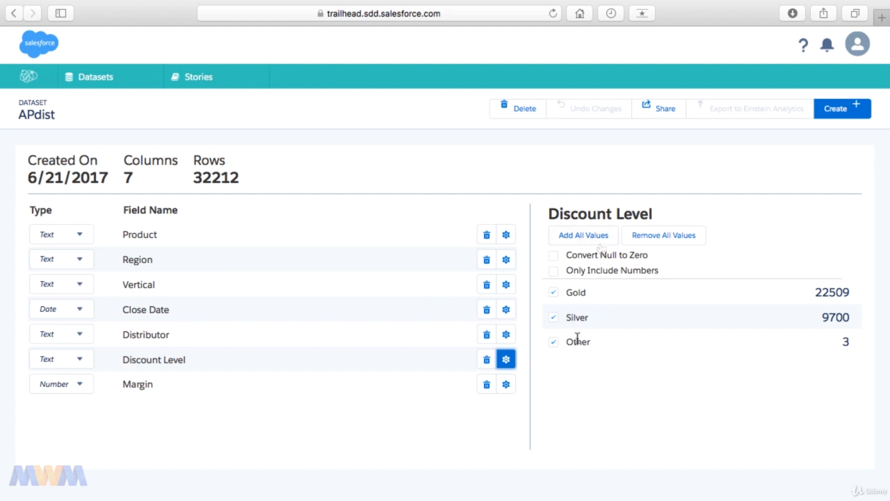
mouse_move(595, 319)
left_click(597, 317)
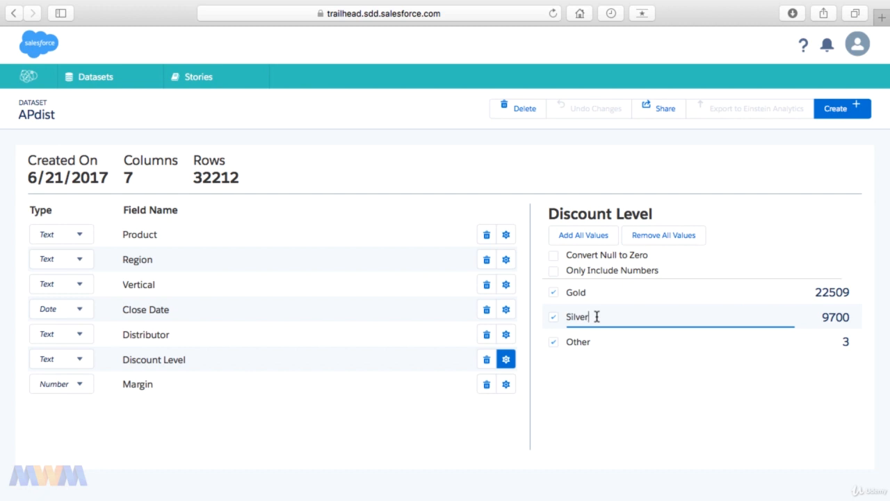
type("s")
key("Return")
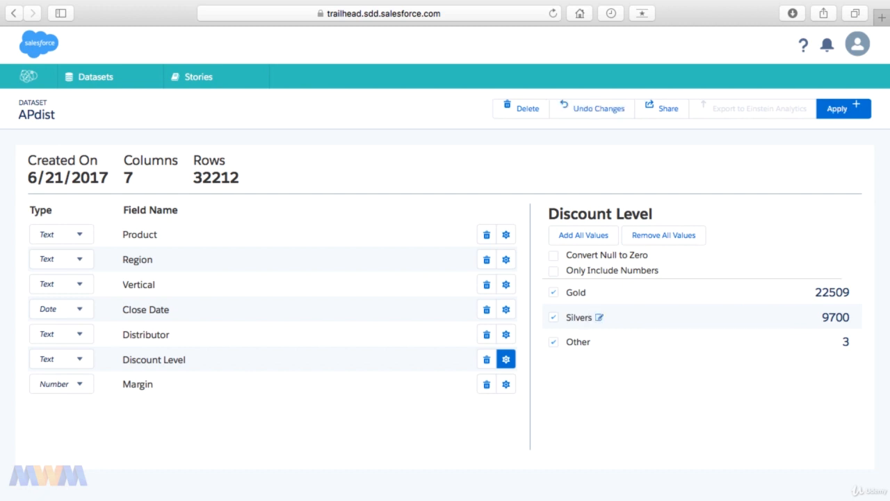
Step: Change the Silvers value's name back to Silver and keep all Discount Level values included
left_click(599, 317)
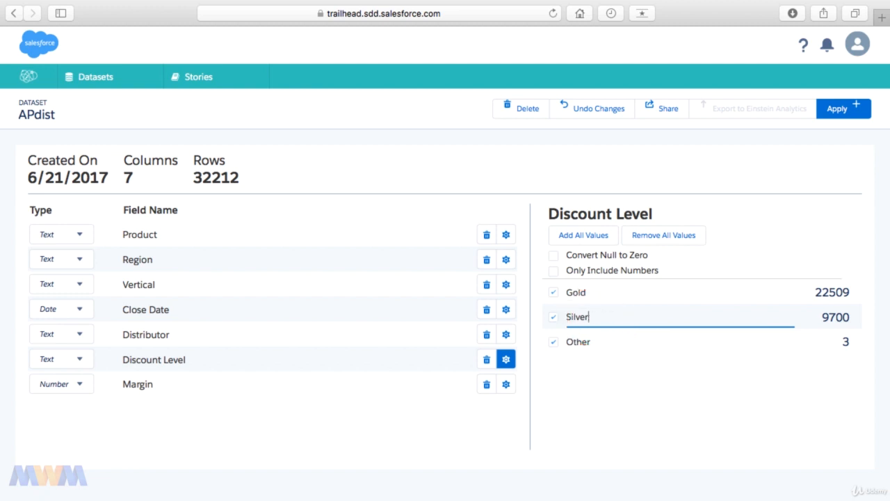
key("Return")
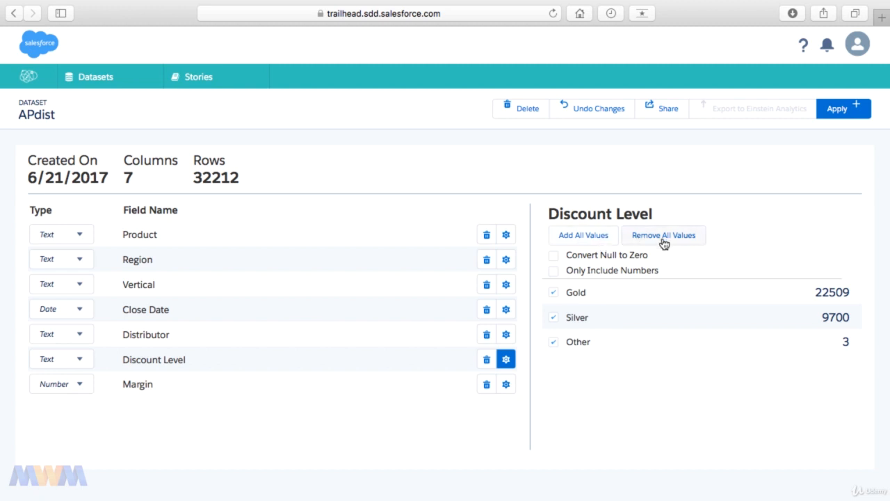
left_click(604, 240)
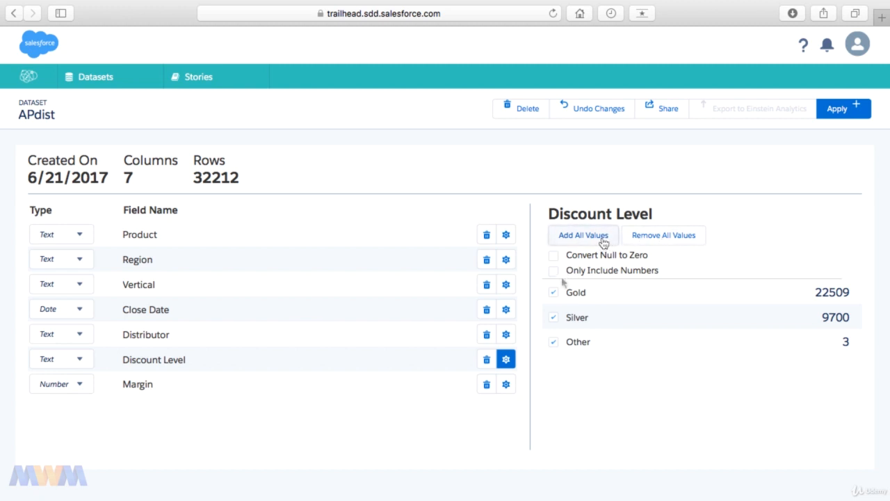
left_click(554, 295)
Step: Check the Close Date field's type options, keep Date, and open the calendar for its maximum date
left_click(66, 314)
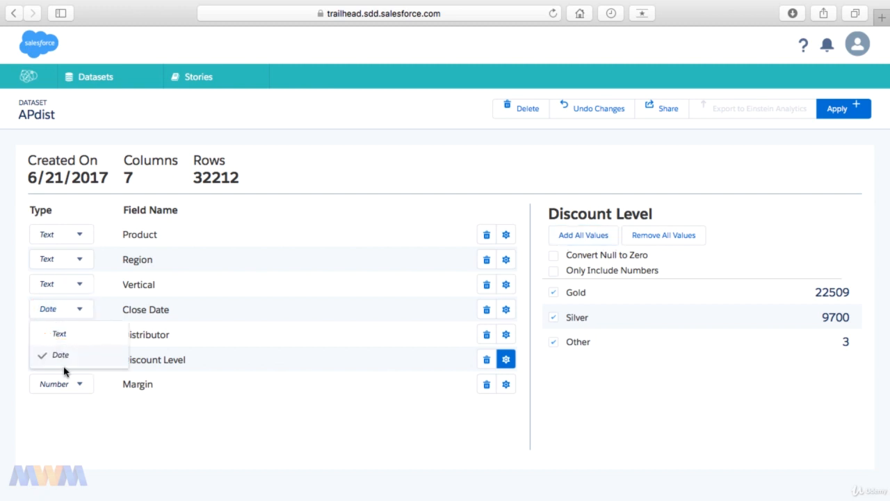
left_click(67, 359)
left_click(505, 309)
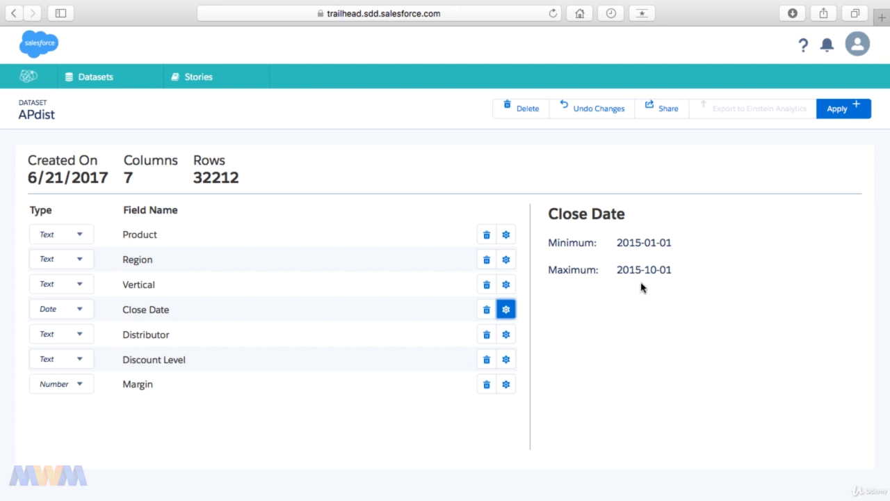
mouse_move(654, 252)
mouse_move(647, 277)
left_click(680, 272)
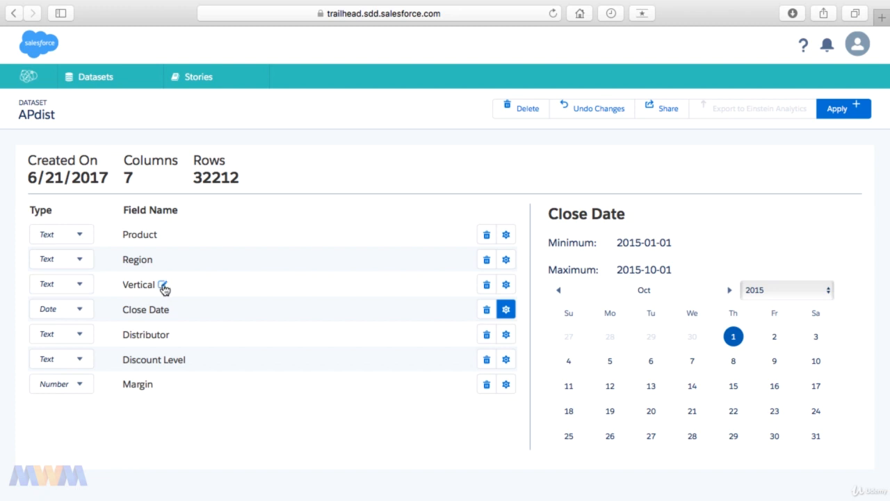
Step: Try excluding Public Sector and Banking, and then every value, from the Vertical field, and include all values again
left_click(506, 285)
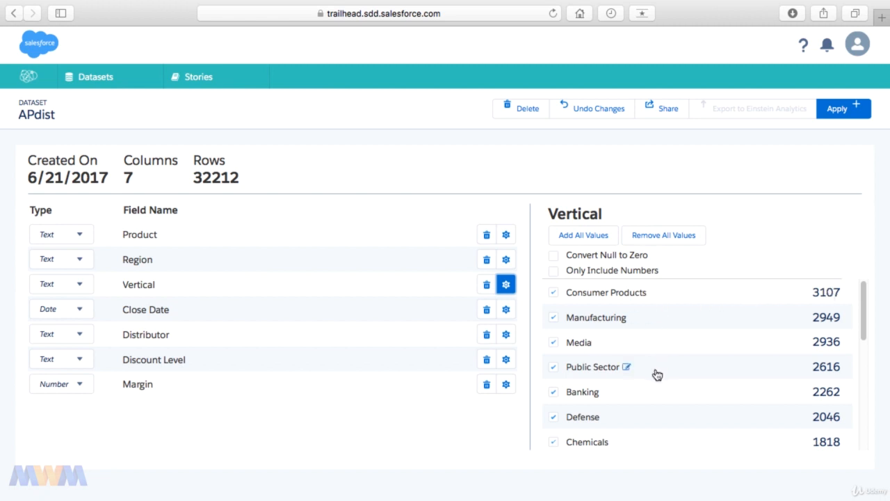
left_click(553, 367)
left_click(554, 392)
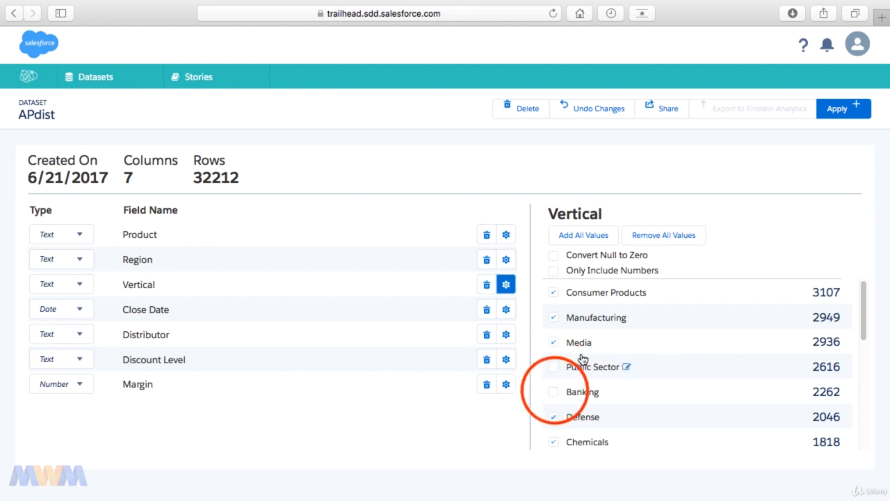
left_click(585, 239)
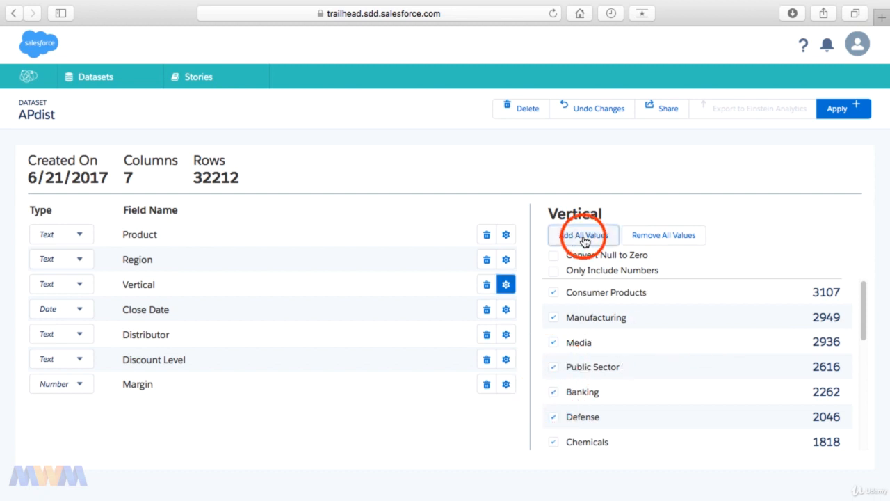
left_click(680, 239)
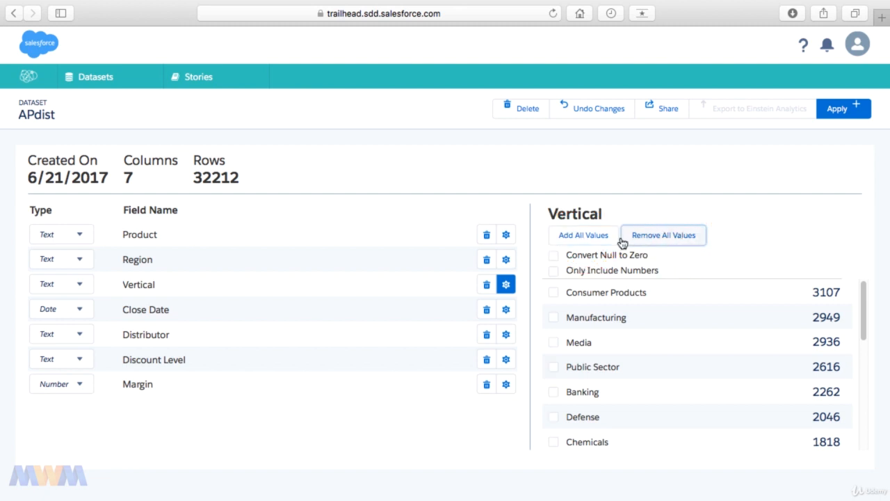
left_click(589, 235)
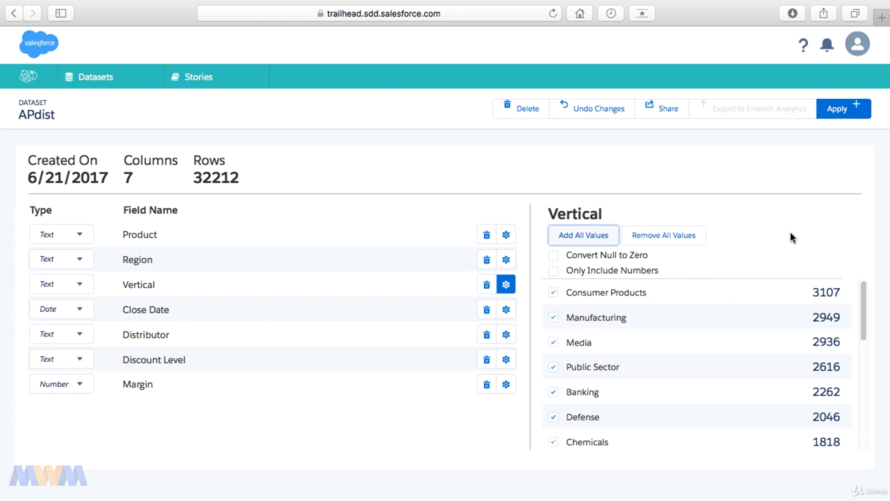
Step: Rename the Review dataset as Reviews and return to the dataset list
left_click(107, 86)
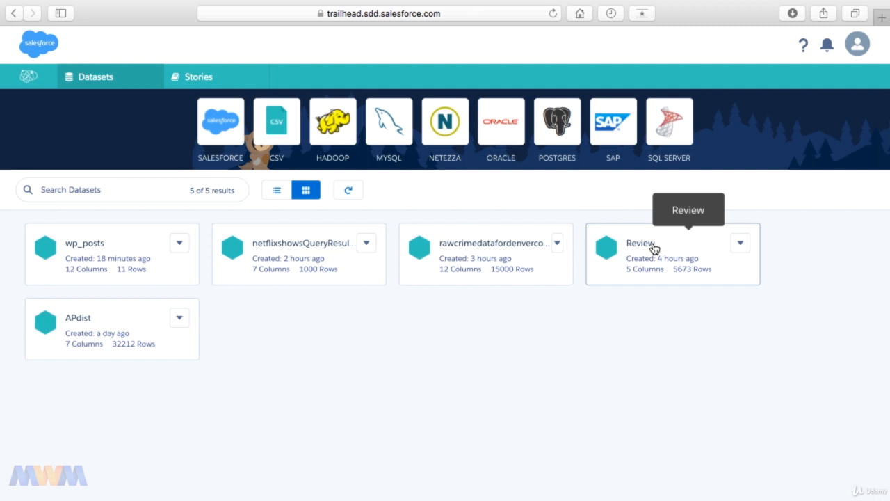
left_click(741, 244)
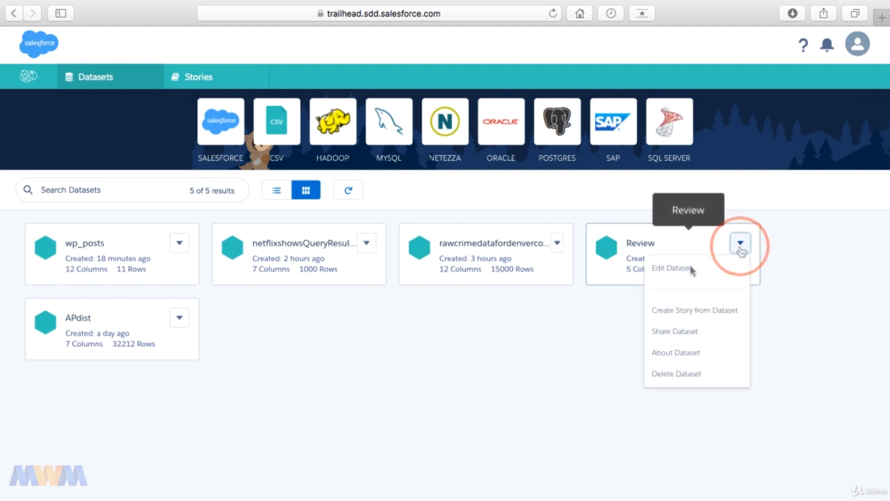
left_click(684, 272)
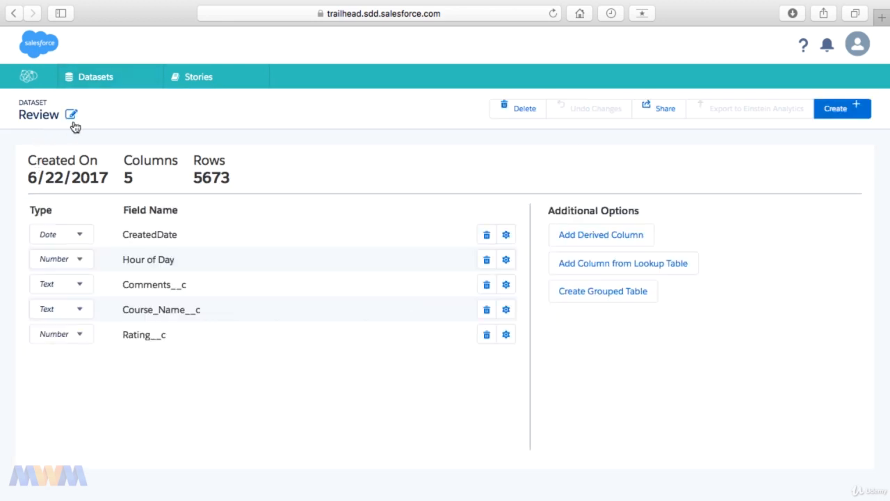
left_click(72, 116)
type("s")
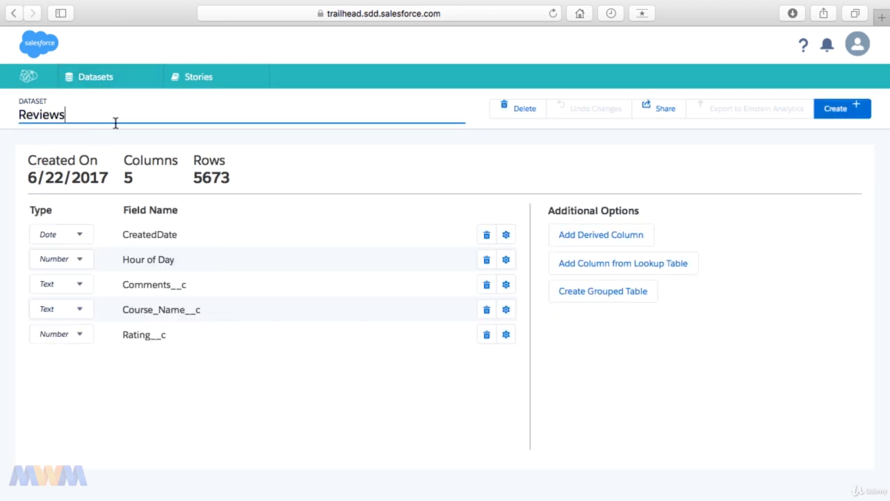
key("Return")
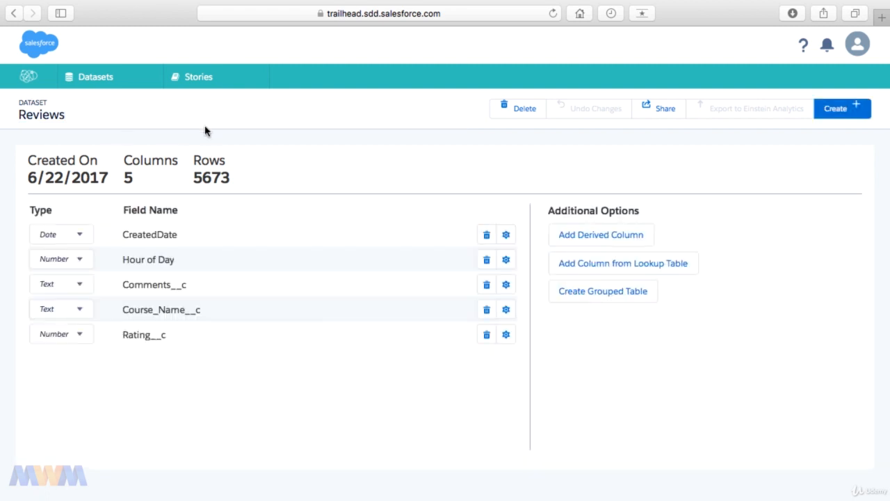
left_click(101, 83)
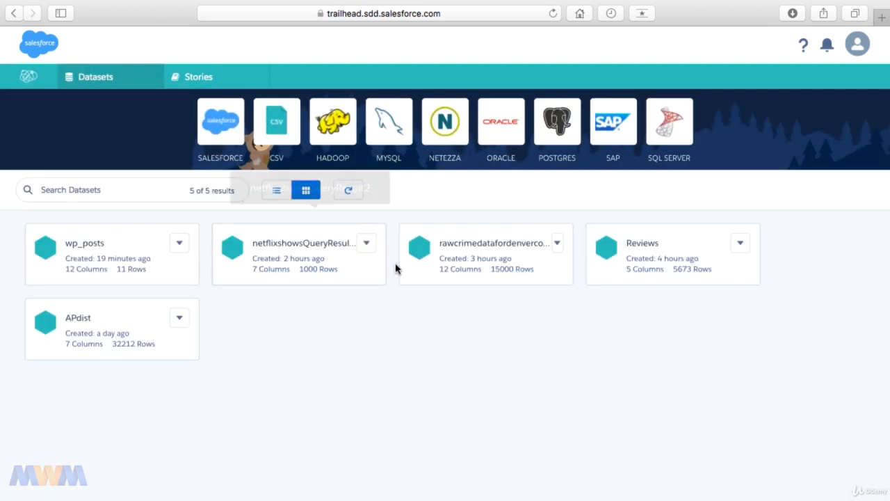
Step: Rename the rawcrimedatafordenvercoloradoQueryResult2 dataset as DenverCrime and return to the dataset list
left_click(557, 243)
left_click(496, 266)
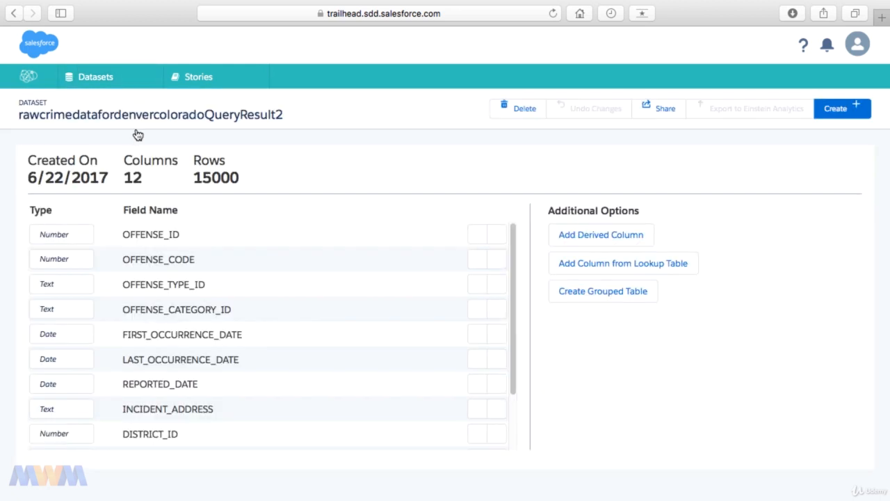
left_click(294, 114)
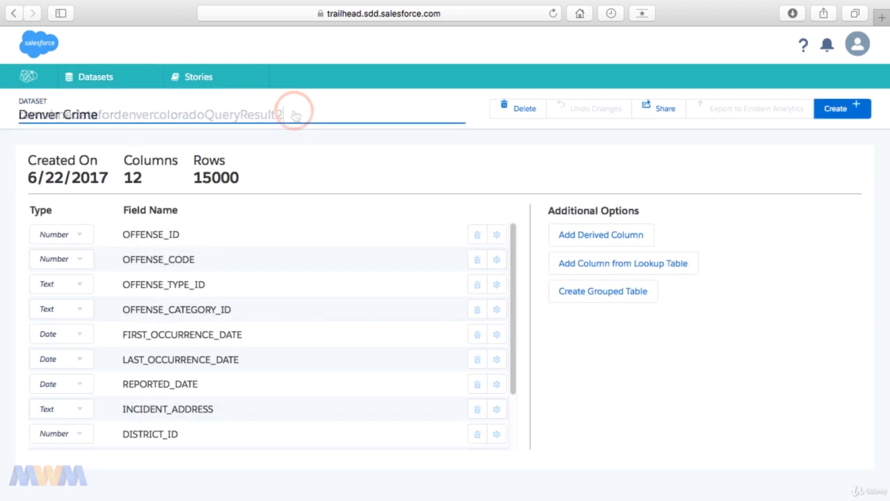
key("Return")
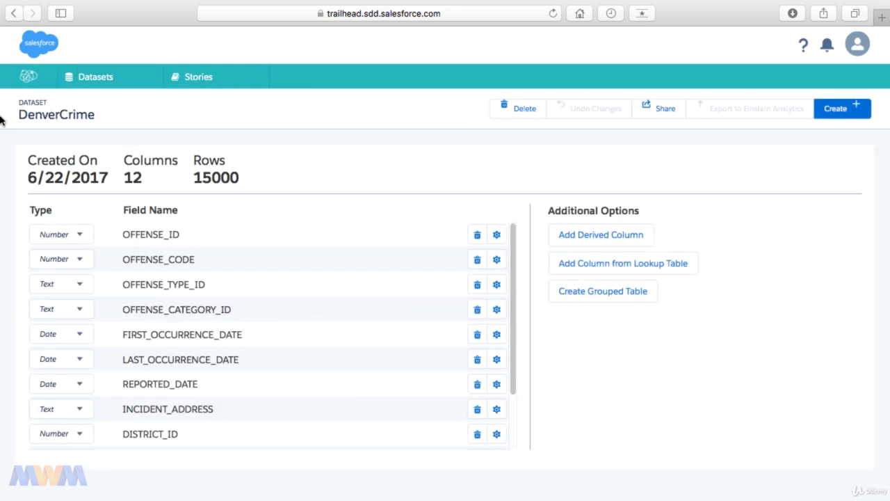
left_click(95, 78)
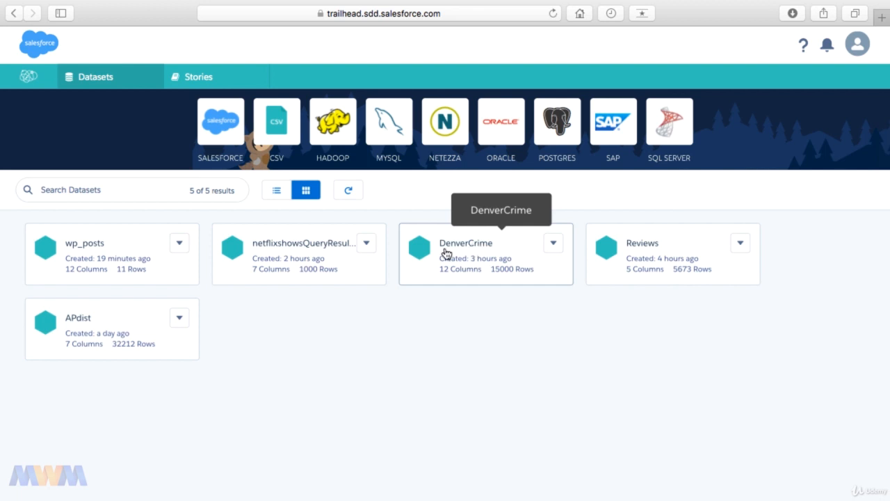
Step: Rename the netflixshowsQueryResult2 dataset as Netflix and return to the dataset list
left_click(367, 243)
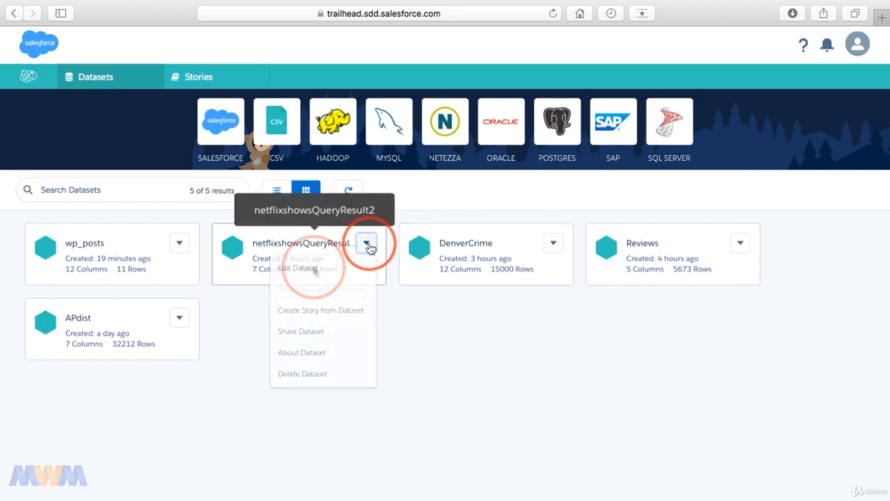
left_click(313, 267)
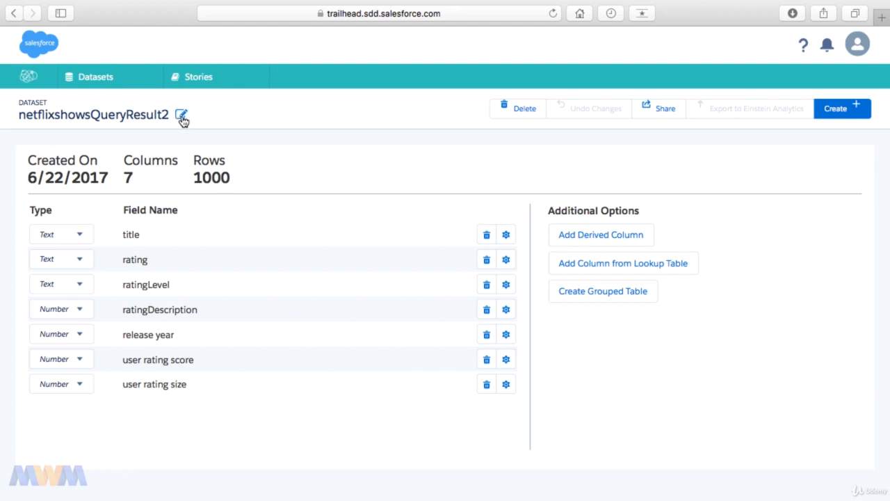
left_click(181, 115)
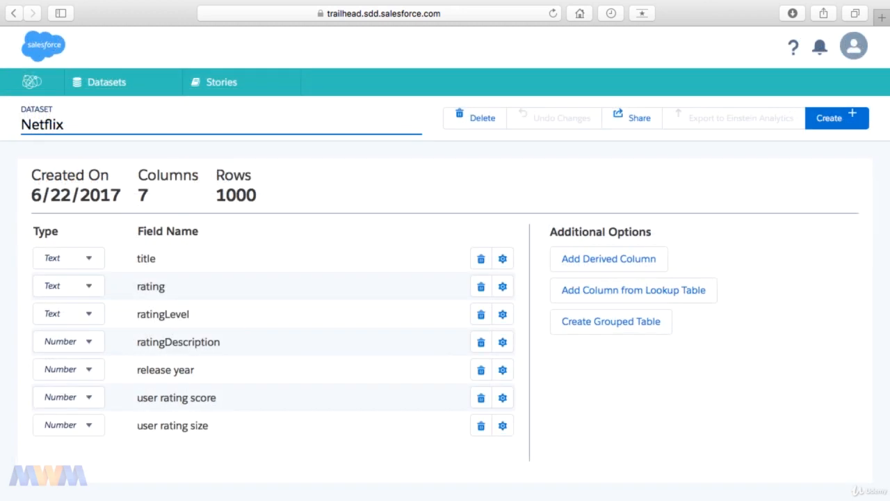
left_click(105, 87)
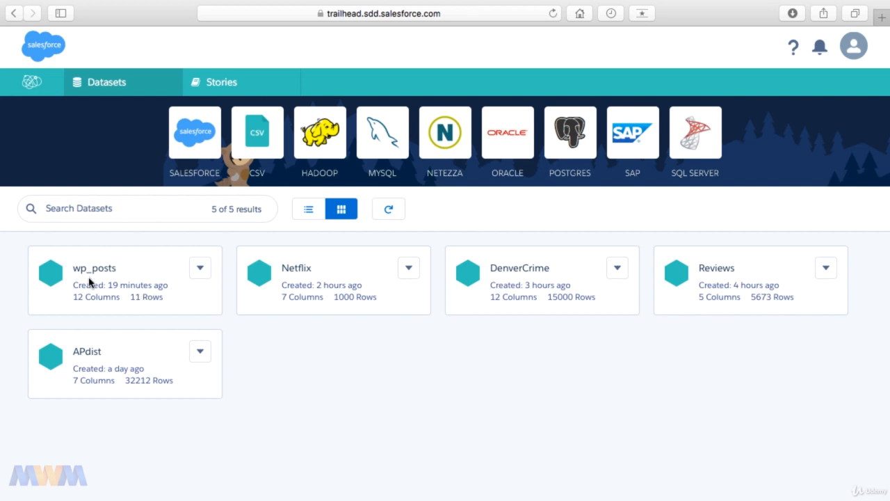
Step: Delete the wp_posts dataset from the dataset list
left_click(200, 268)
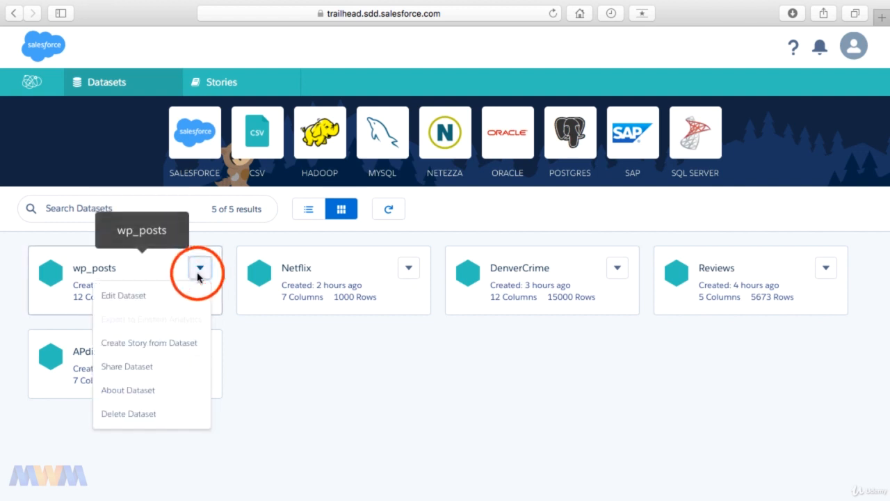
left_click(141, 416)
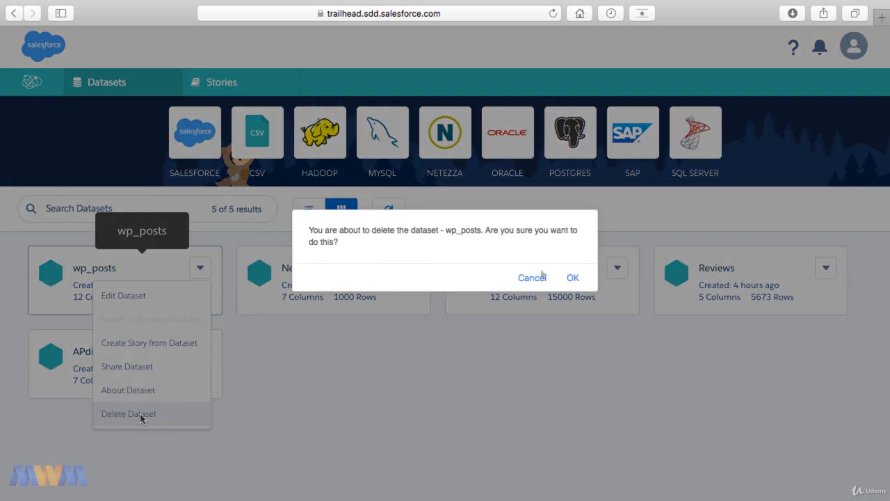
left_click(571, 278)
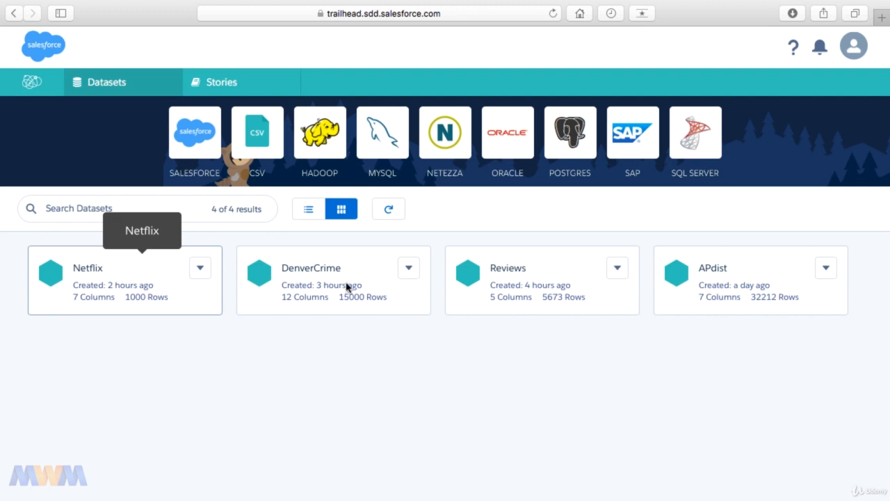
Step: Check the OFFENSE_ID field's minimum and maximum in the DenverCrime dataset, remove that field and apply the change
left_click(408, 270)
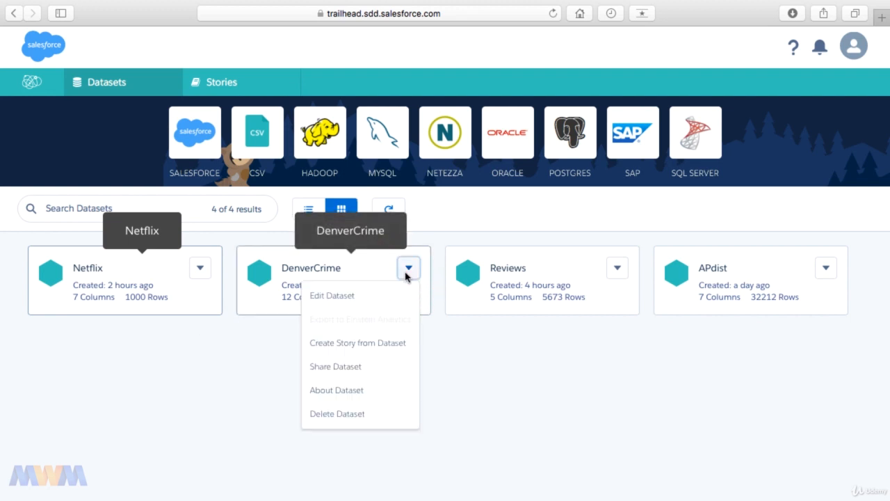
left_click(343, 298)
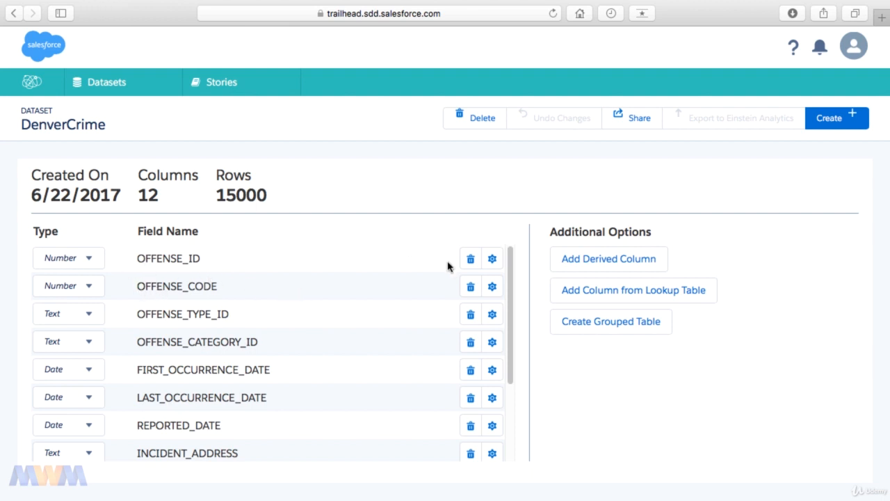
left_click(493, 260)
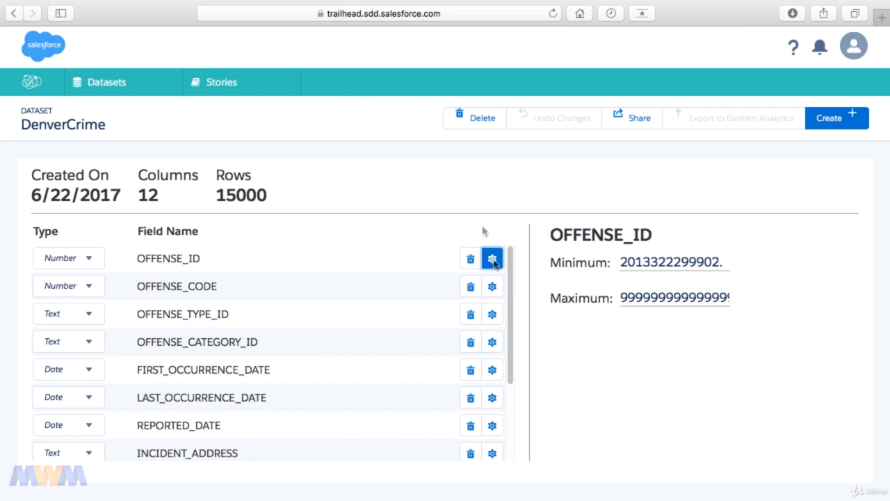
left_click(479, 150)
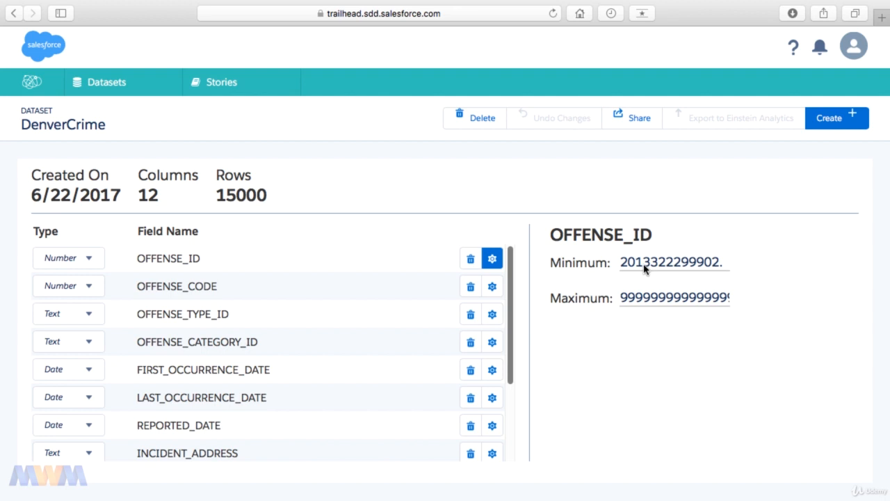
left_click(456, 258)
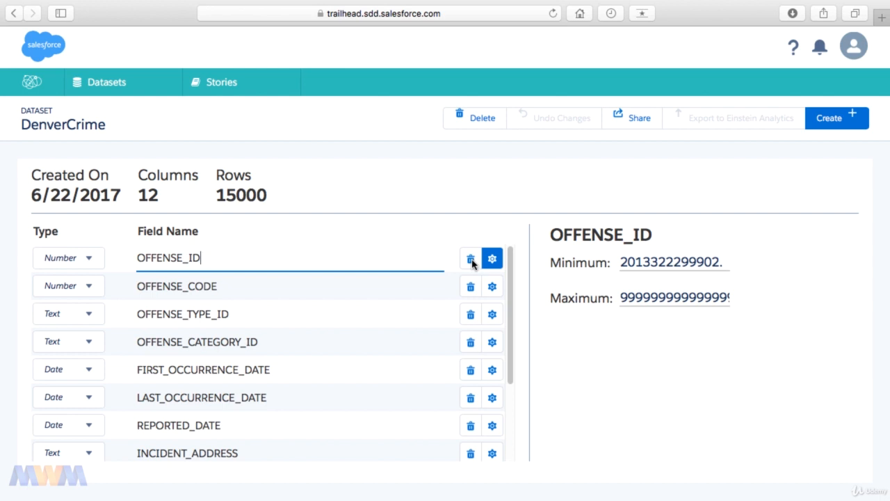
left_click(471, 260)
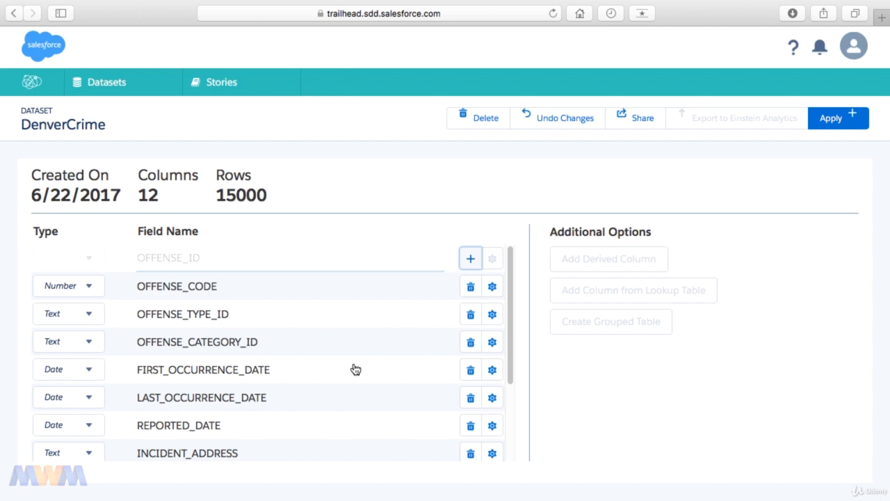
left_click(825, 126)
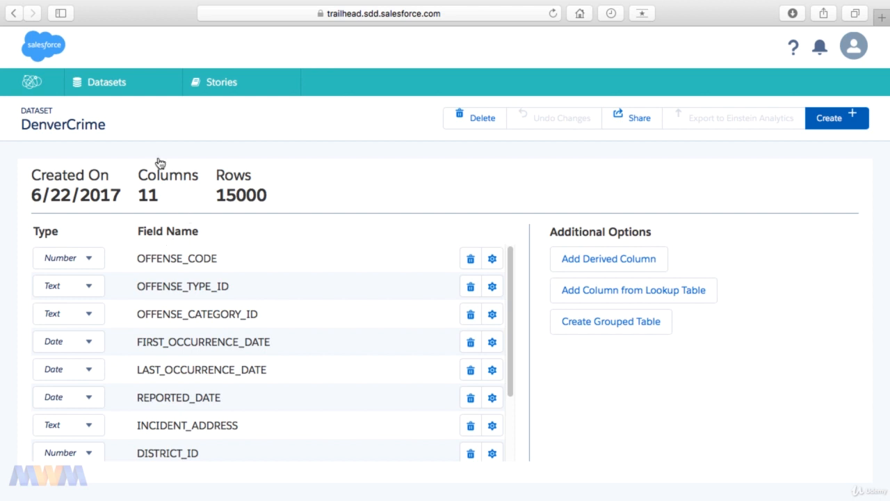
Step: Return to the dataset list to review the datasets, and go to the stories
left_click(106, 82)
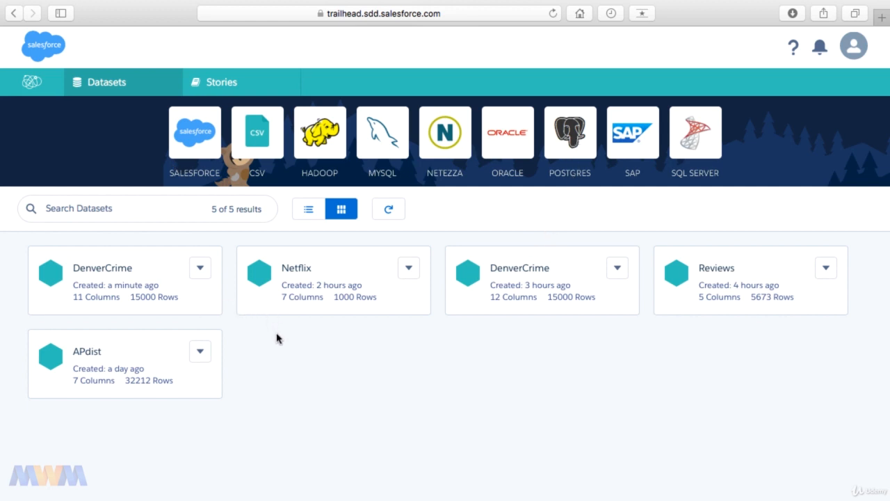
left_click(232, 89)
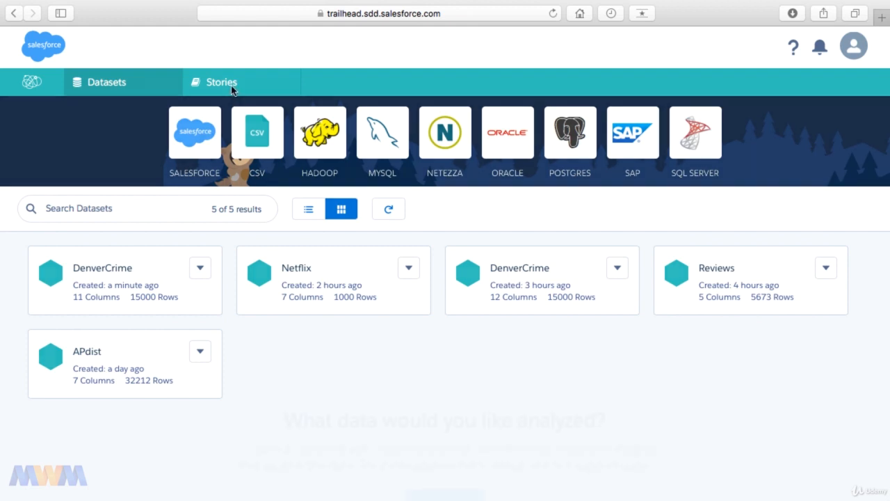